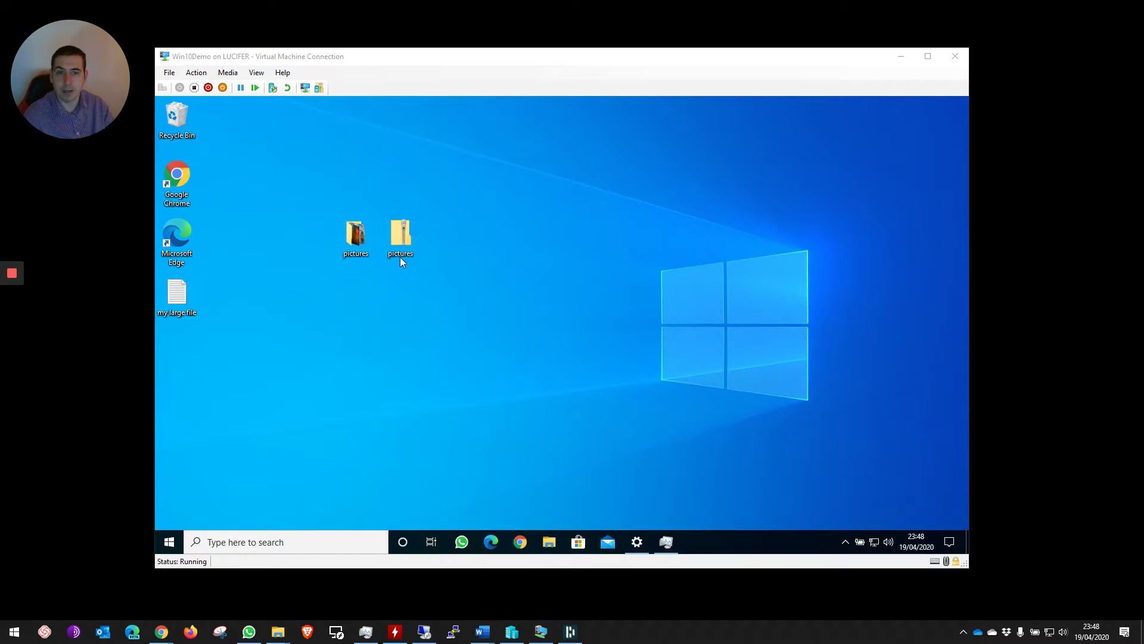
- Launch Chrome, load wetransfer.com and accept WeTransfer's terms and cookie policy
{"action": "double_click", "coordinate": [177, 178]}
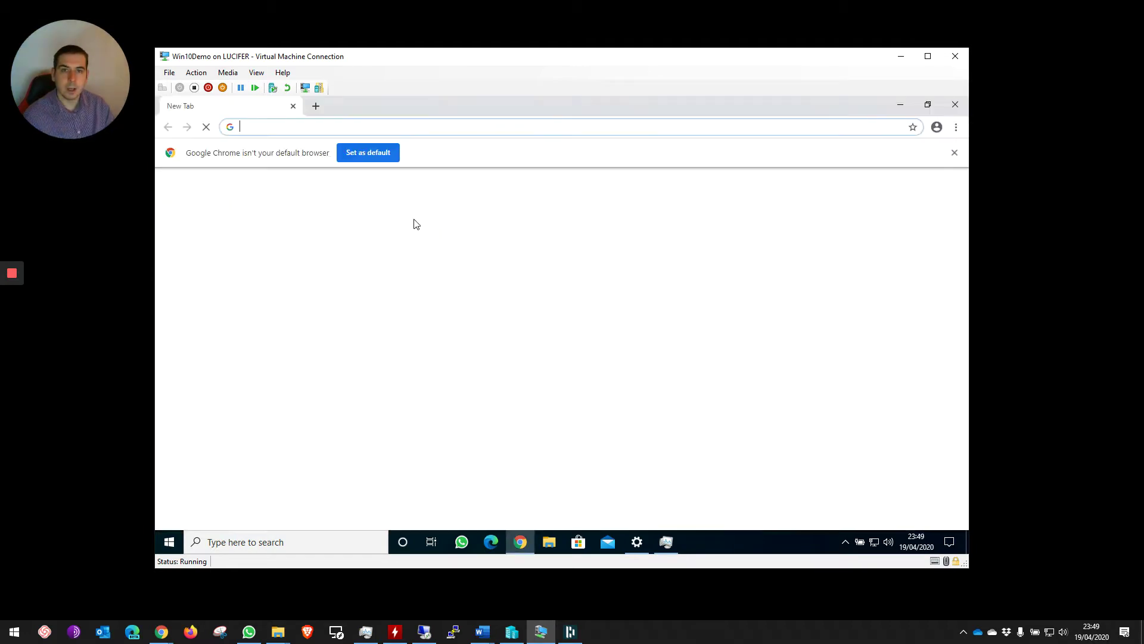
{"action": "type", "text": "w"}
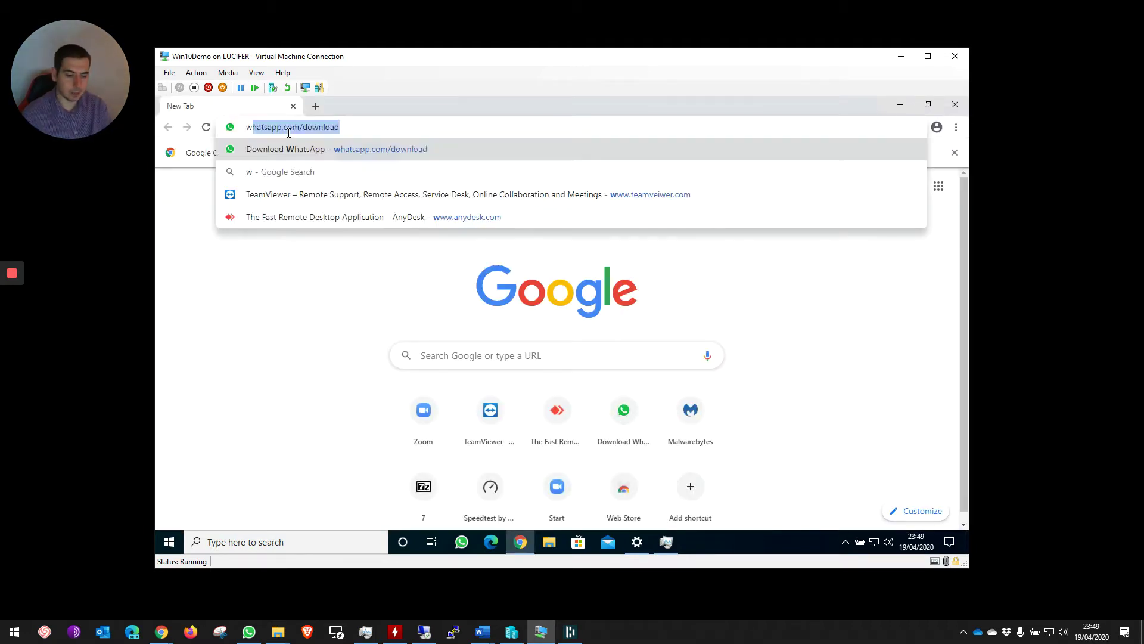
{"action": "type", "text": "etransfe"}
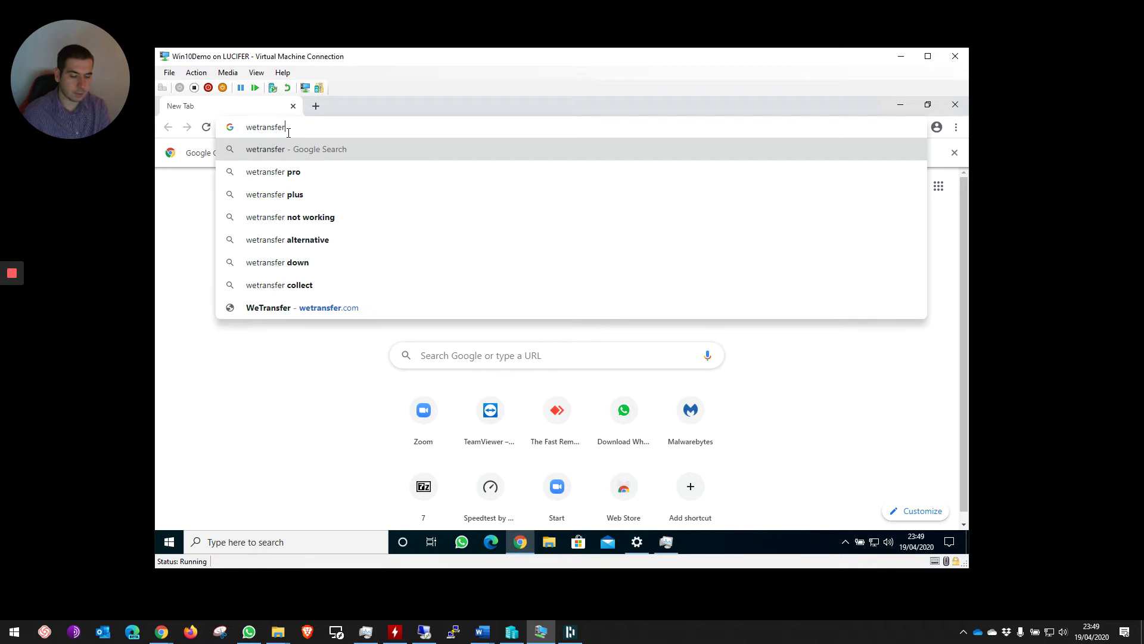
{"action": "key", "text": "Return"}
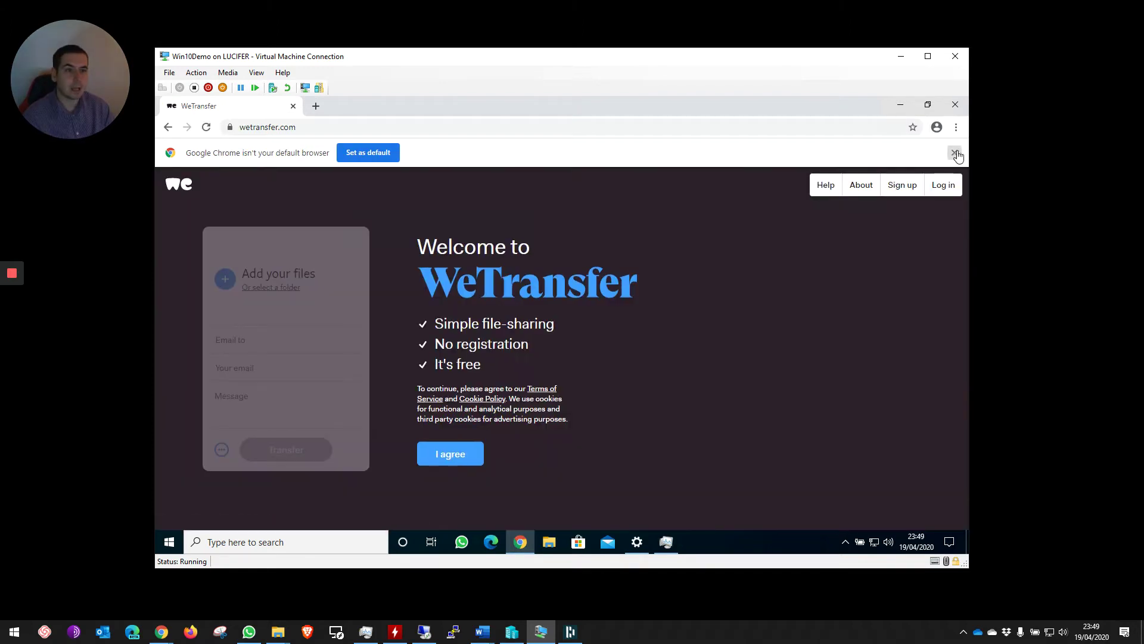
{"action": "left_click", "coordinate": [954, 153]}
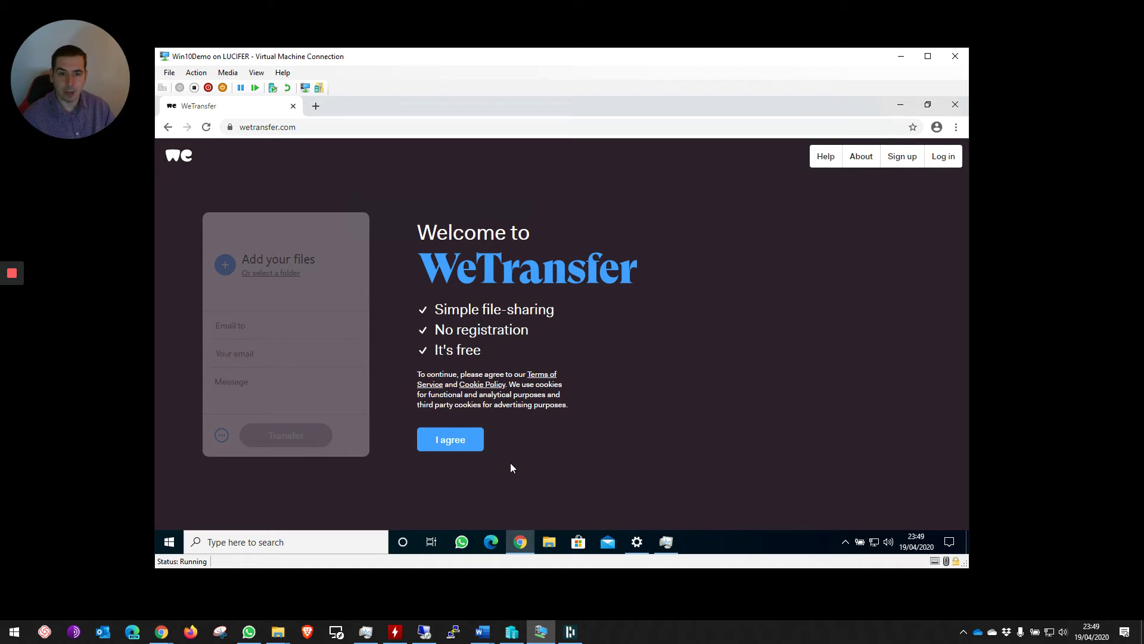
{"action": "left_click", "coordinate": [441, 444]}
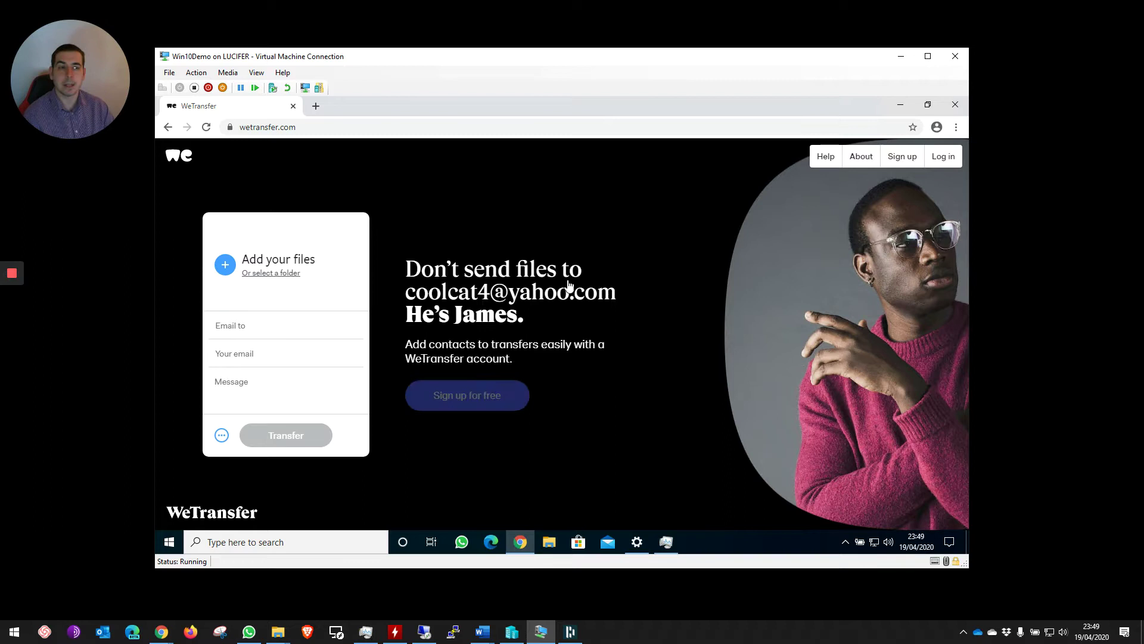
{"action": "left_click", "coordinate": [901, 158]}
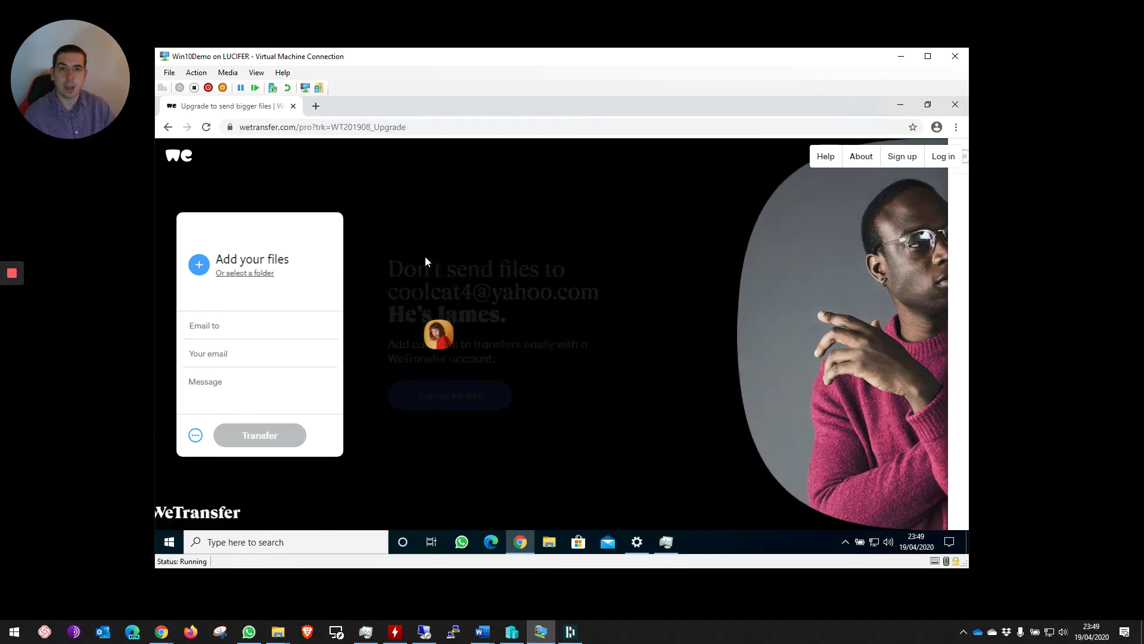
{"action": "scroll", "coordinate": [574, 399], "scroll_direction": "down", "scroll_amount": 1}
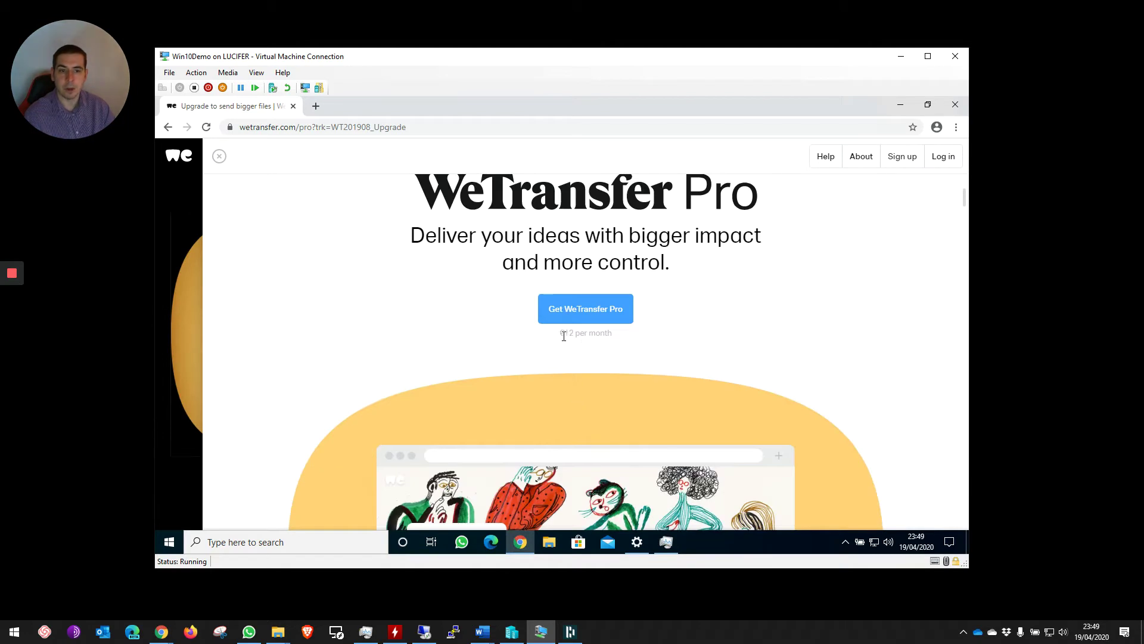
{"action": "scroll", "coordinate": [577, 345], "scroll_direction": "down", "scroll_amount": 10}
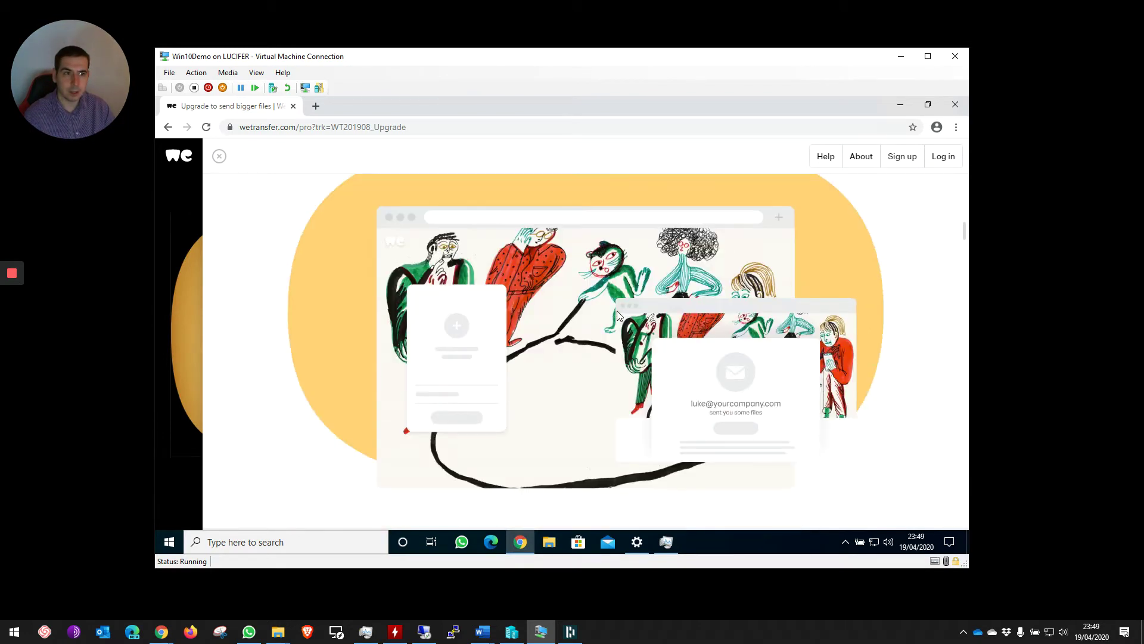
{"action": "scroll", "coordinate": [604, 319], "scroll_direction": "up", "scroll_amount": 3}
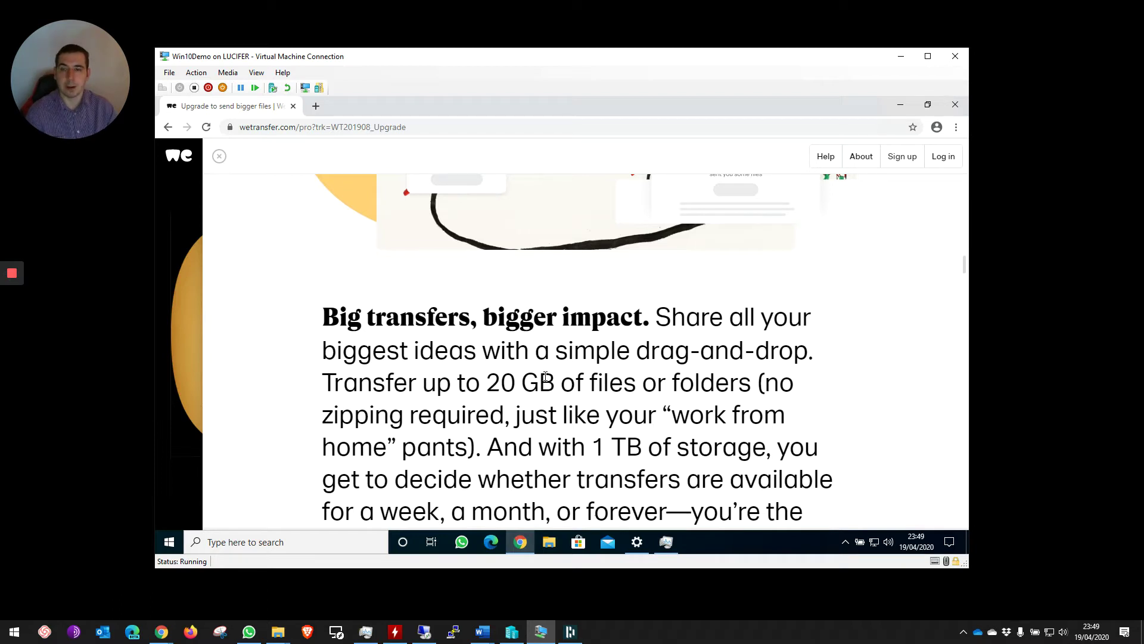
{"action": "left_click", "coordinate": [219, 157]}
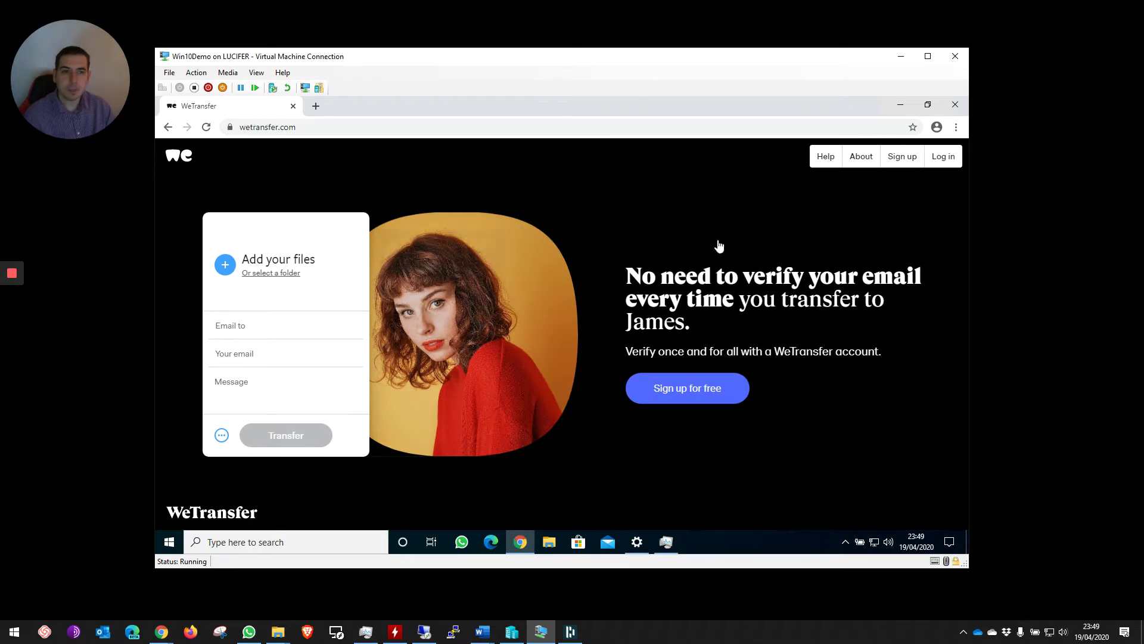
- Attach the pictures.zip archive from the Desktop folder to the transfer
{"action": "mouse_move", "coordinate": [14, 304]}
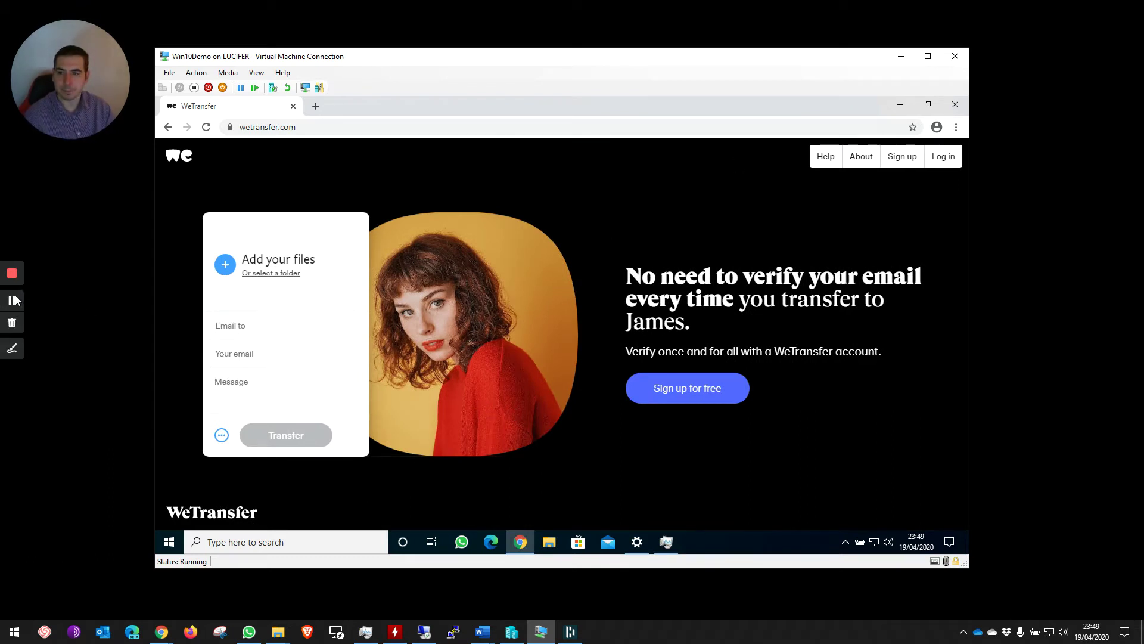
{"action": "mouse_move", "coordinate": [244, 265]}
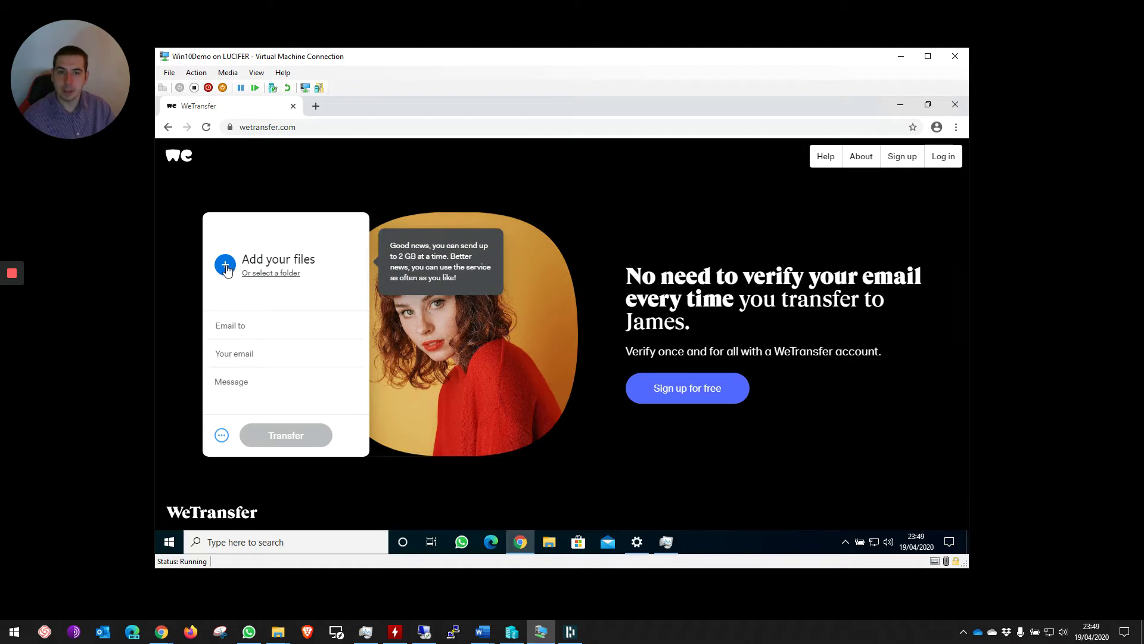
{"action": "left_click", "coordinate": [226, 270]}
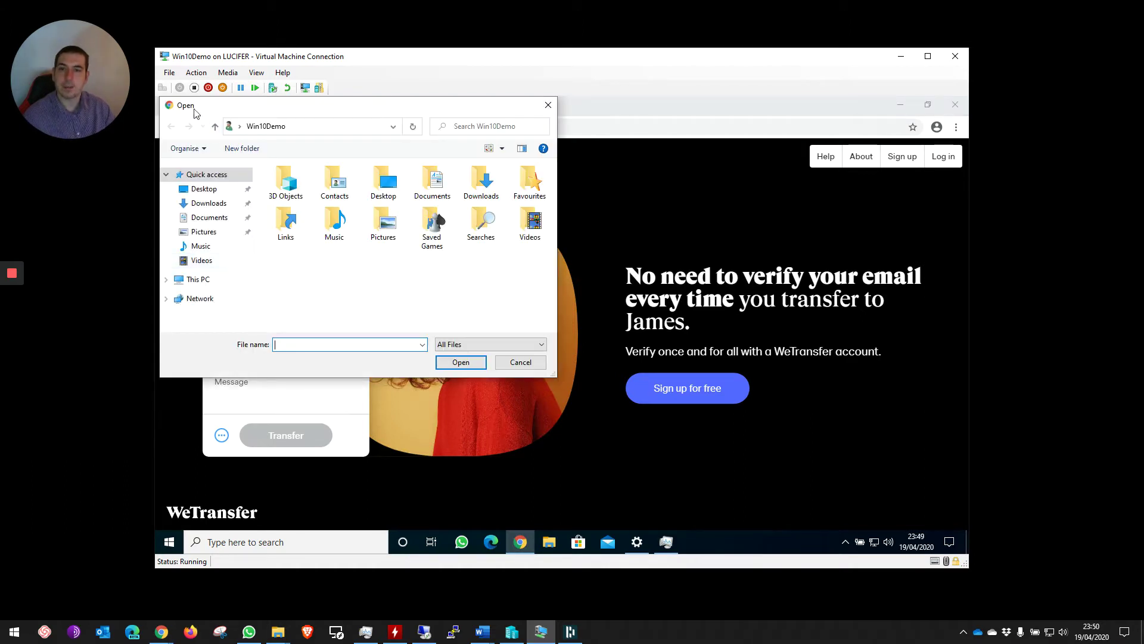
{"action": "left_click", "coordinate": [212, 191]}
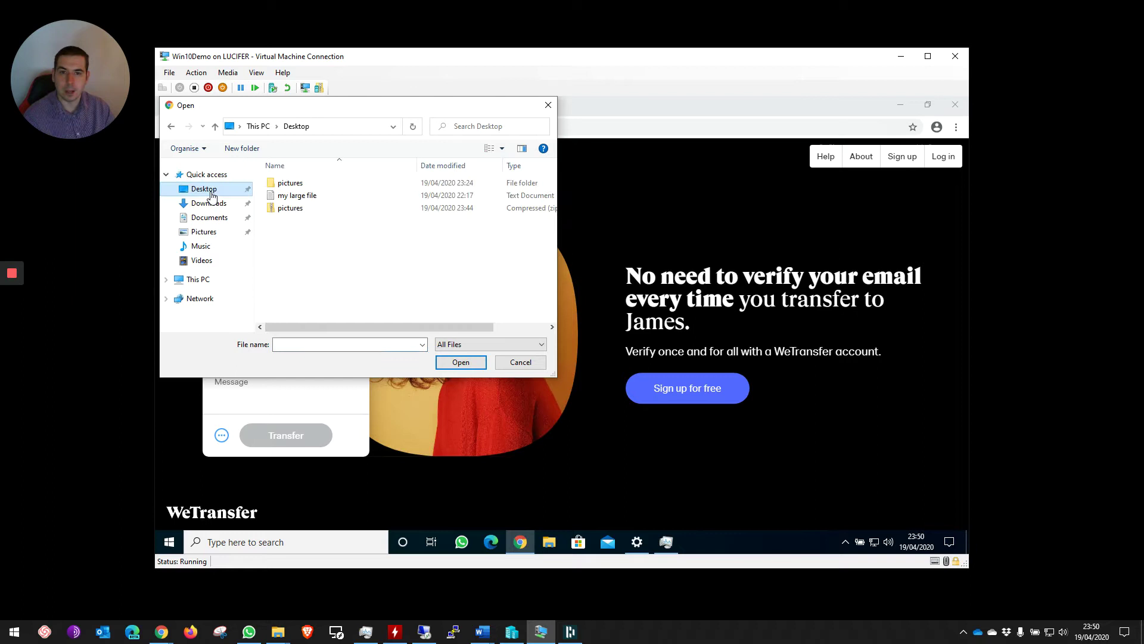
{"action": "left_click", "coordinate": [290, 208]}
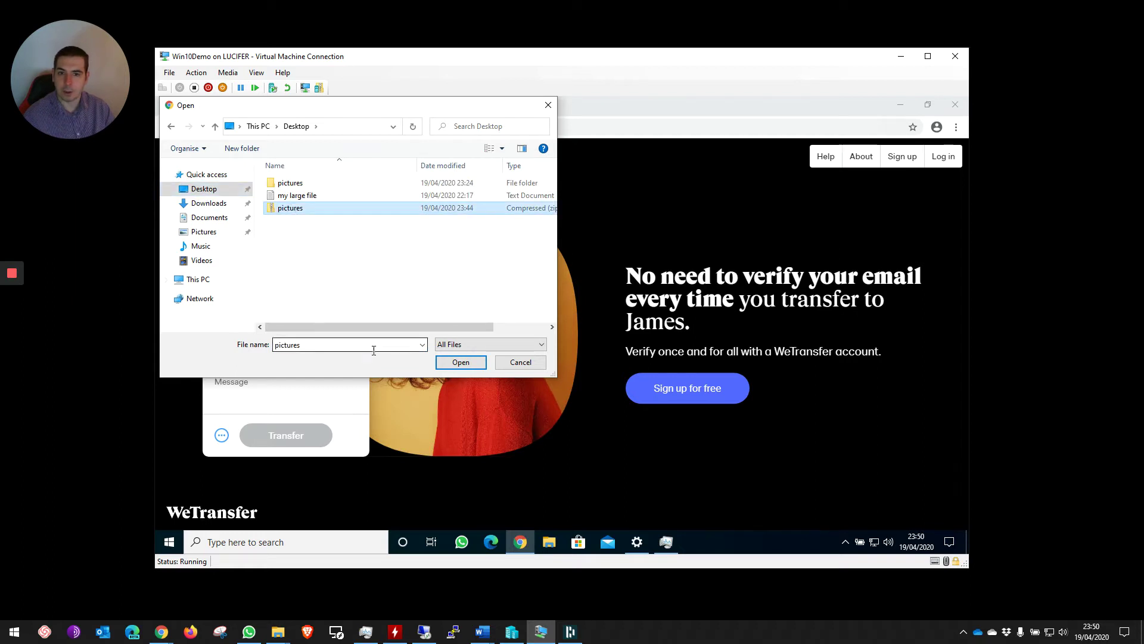
{"action": "left_click", "coordinate": [460, 362]}
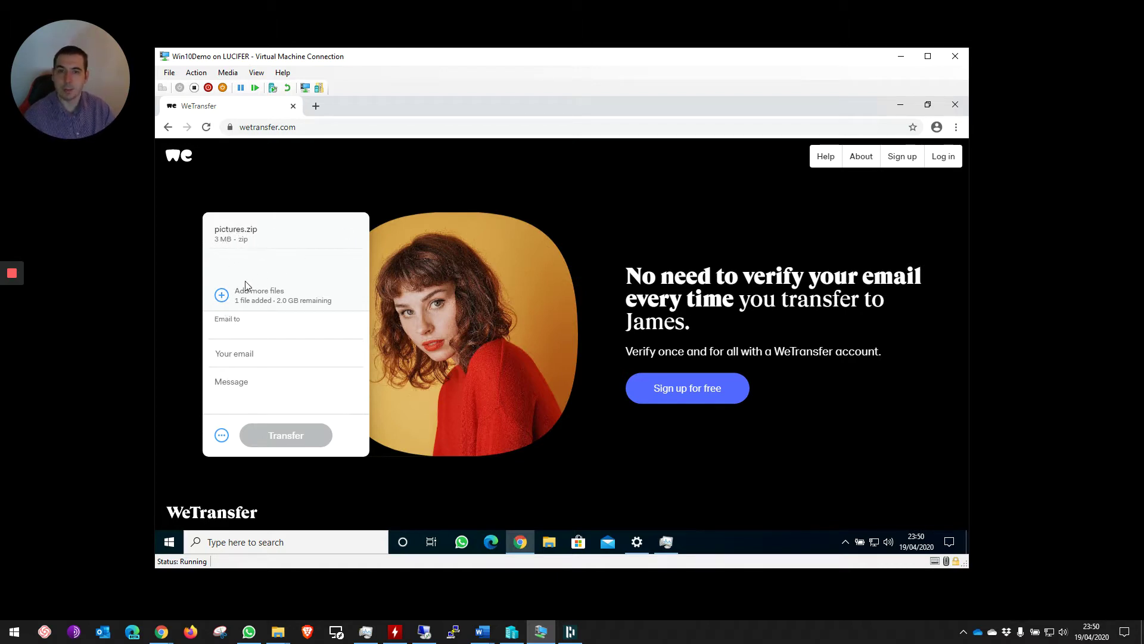
- Fill in the recipient's e-mail address on the transfer form
{"action": "left_click", "coordinate": [222, 295]}
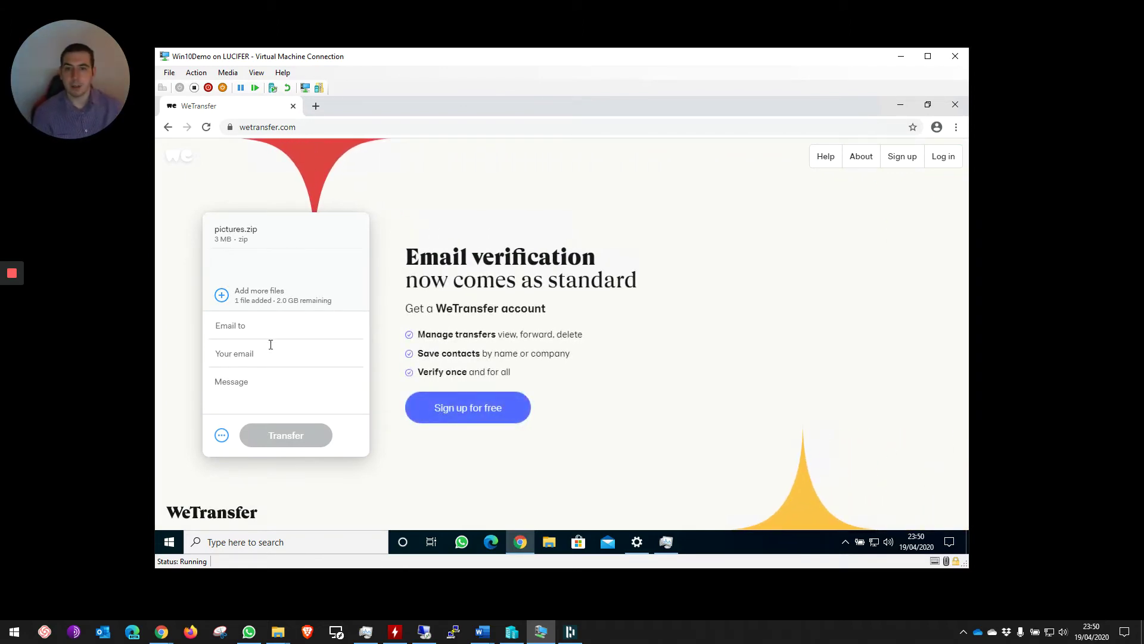
{"action": "left_click", "coordinate": [260, 329]}
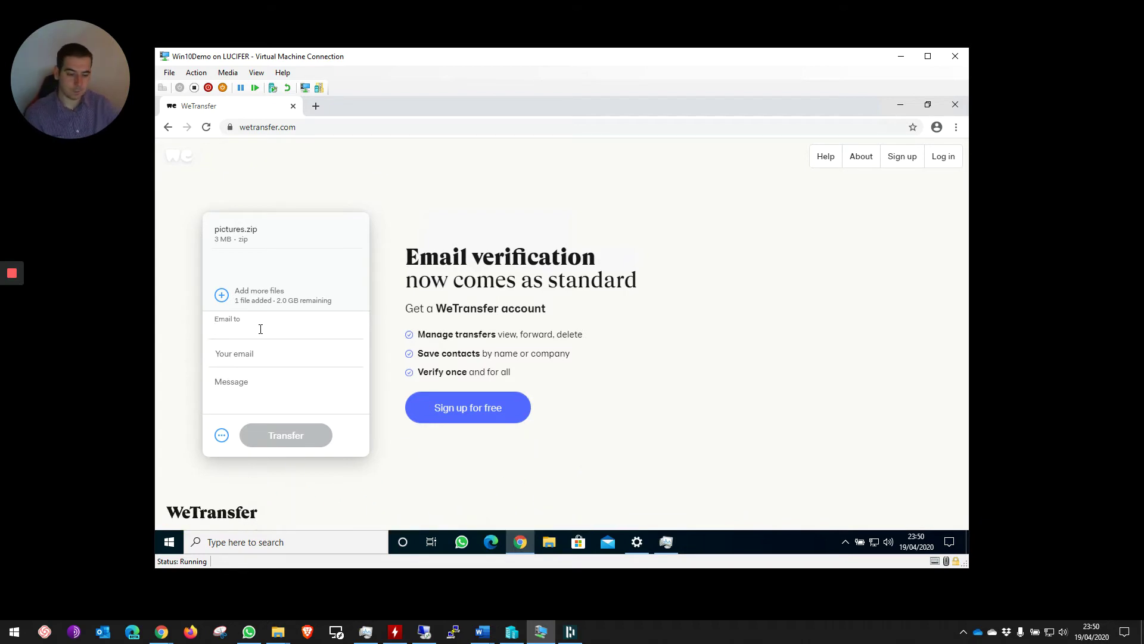
{"action": "type", "text": "test"}
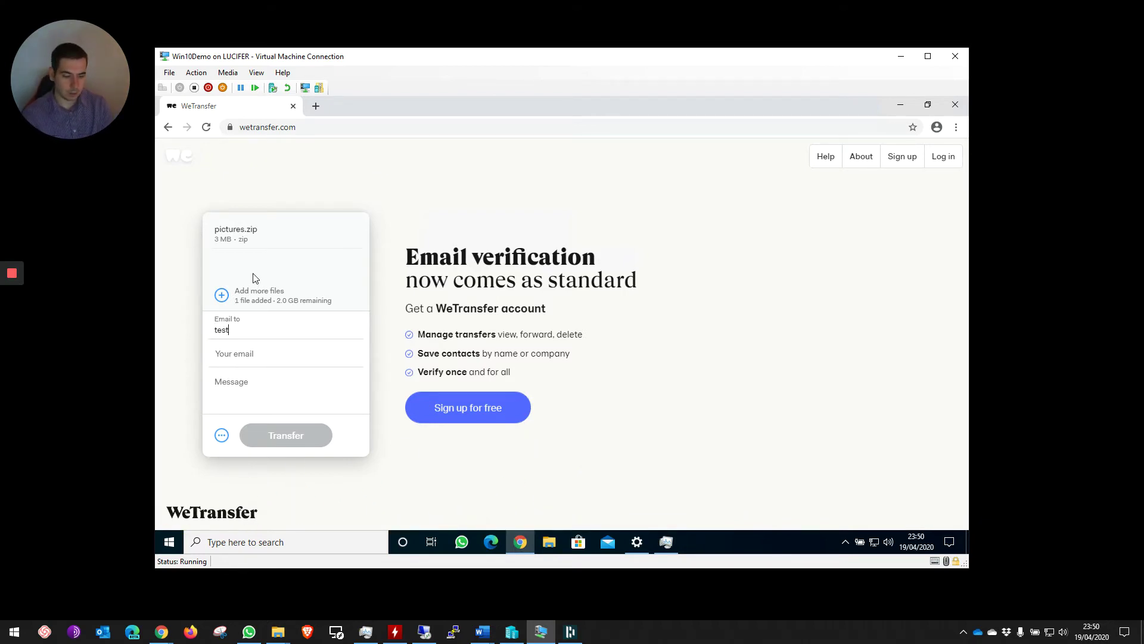
{"action": "type", "text": "@gmail"}
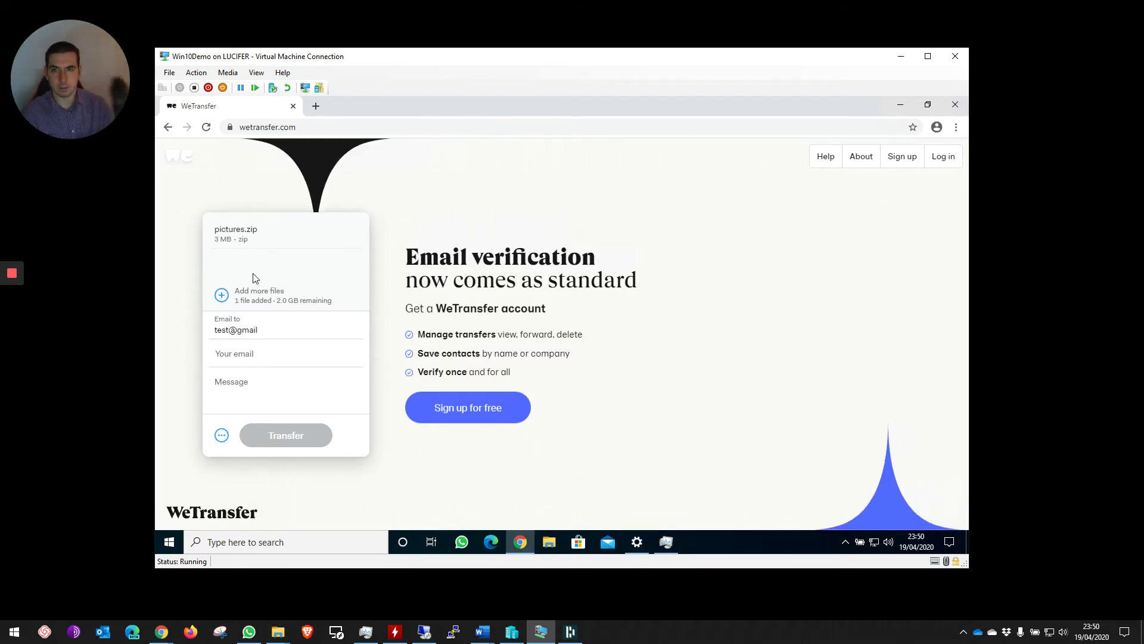
{"action": "type", "text": ".com"}
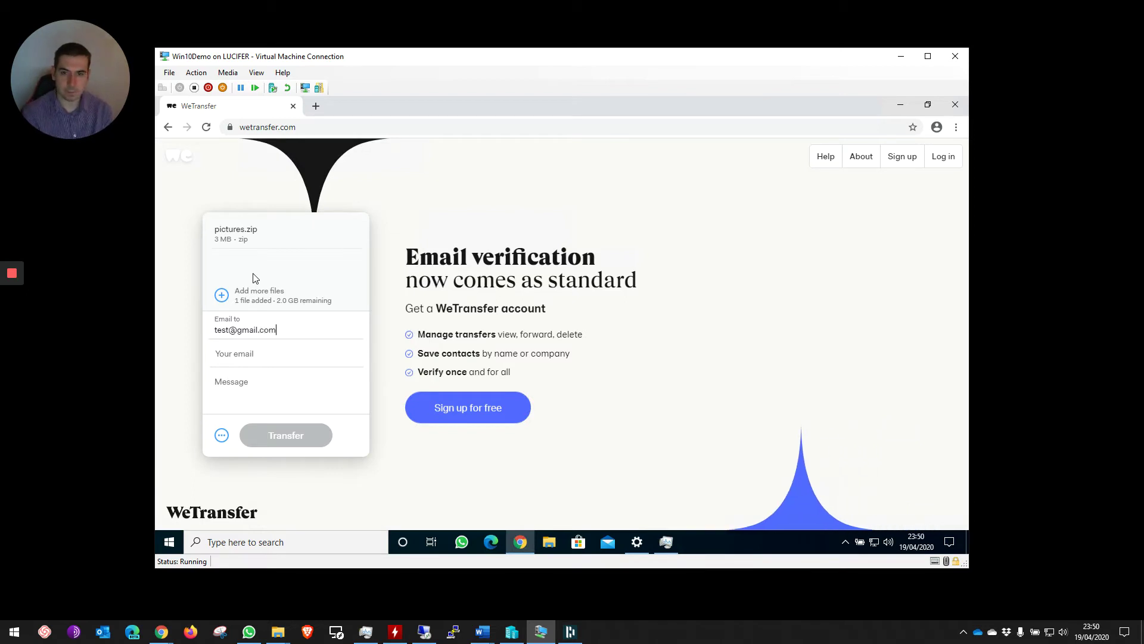
- Enter the sender's e-mail address and the message 'here are the files i promised'
{"action": "key", "text": "Tab"}
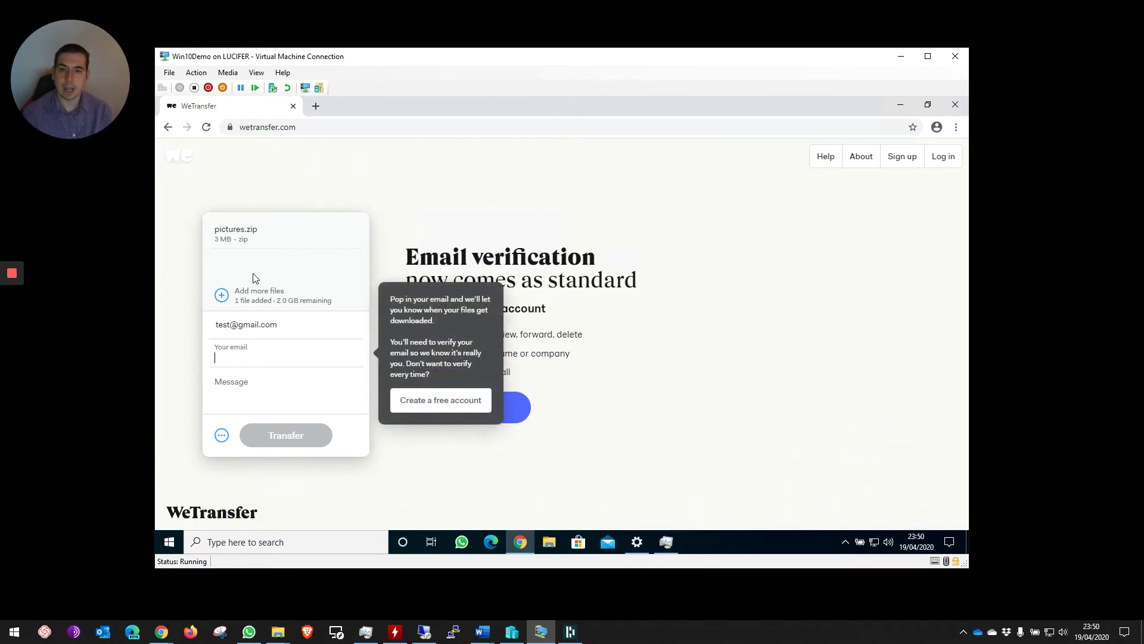
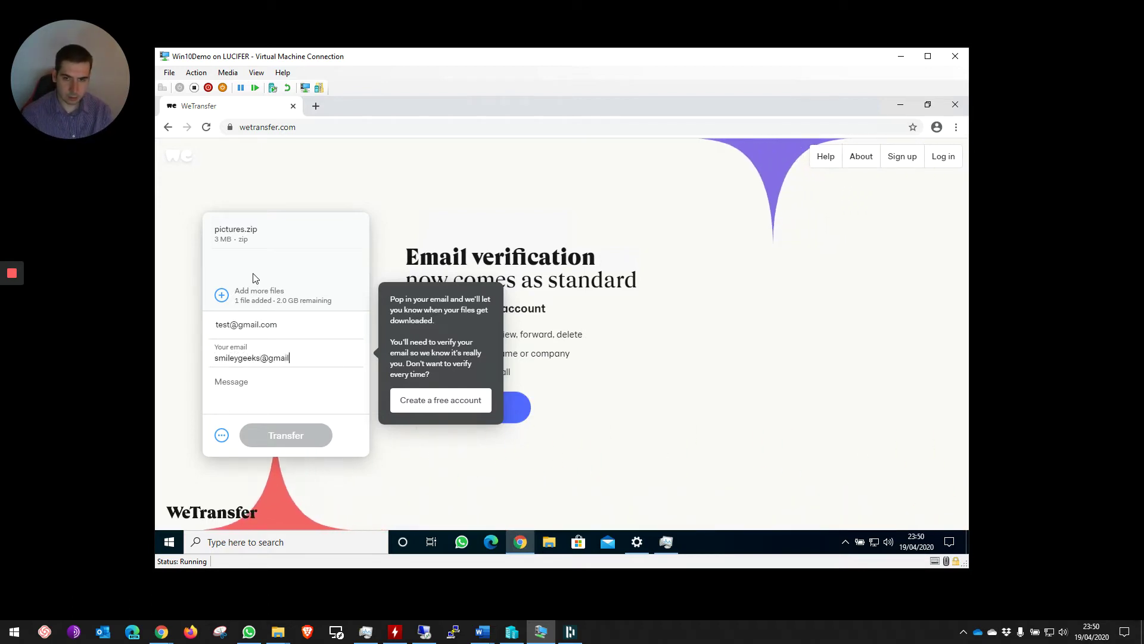
{"action": "key", "text": "Tab"}
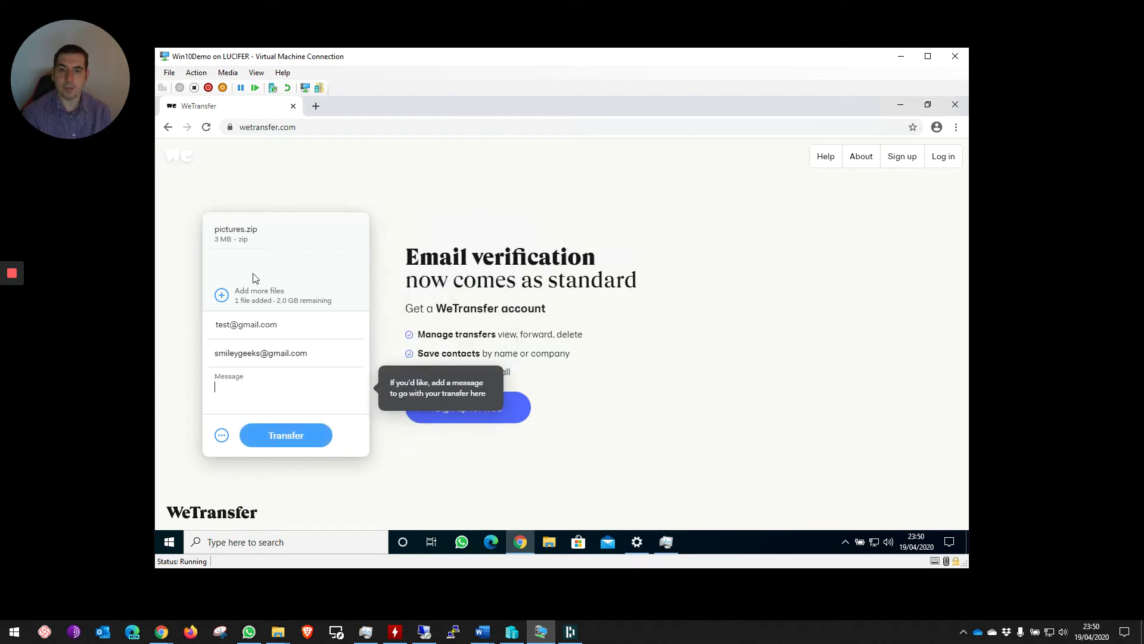
{"action": "type", "text": "here "}
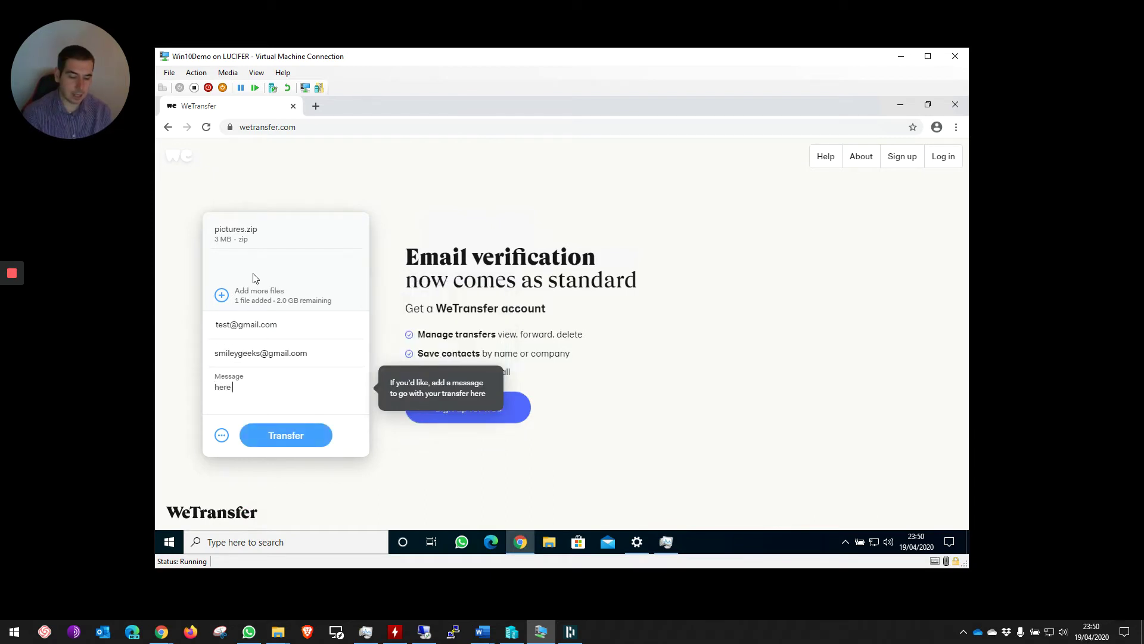
{"action": "type", "text": "are the files i p"}
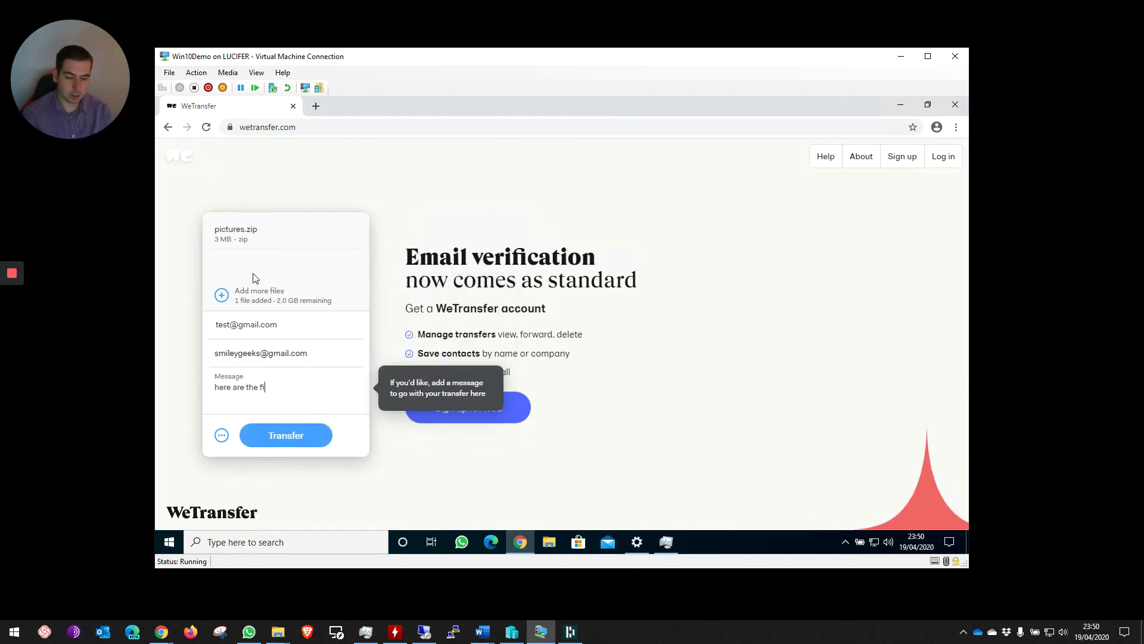
{"action": "type", "text": "romised"}
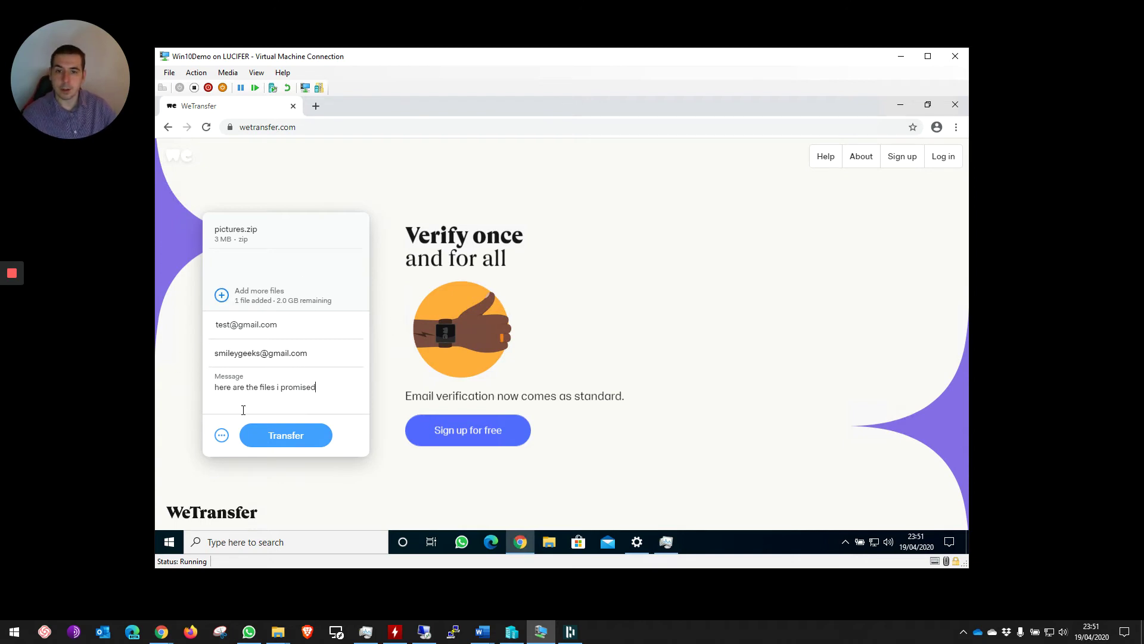
- Send the pictures.zip transfer, triggering the email verification step
{"action": "left_click", "coordinate": [266, 436]}
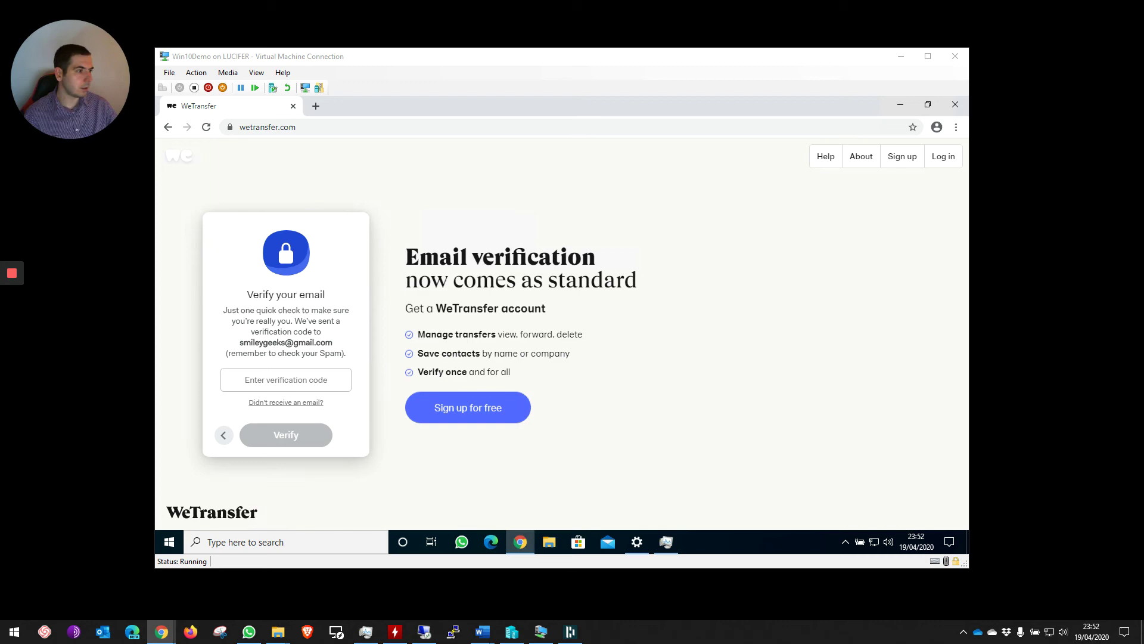
- Copy the verification code from the WeTransfer email in Gmail
{"action": "left_click_drag", "start_coordinate": [1143, 168], "coordinate": [503, 53]}
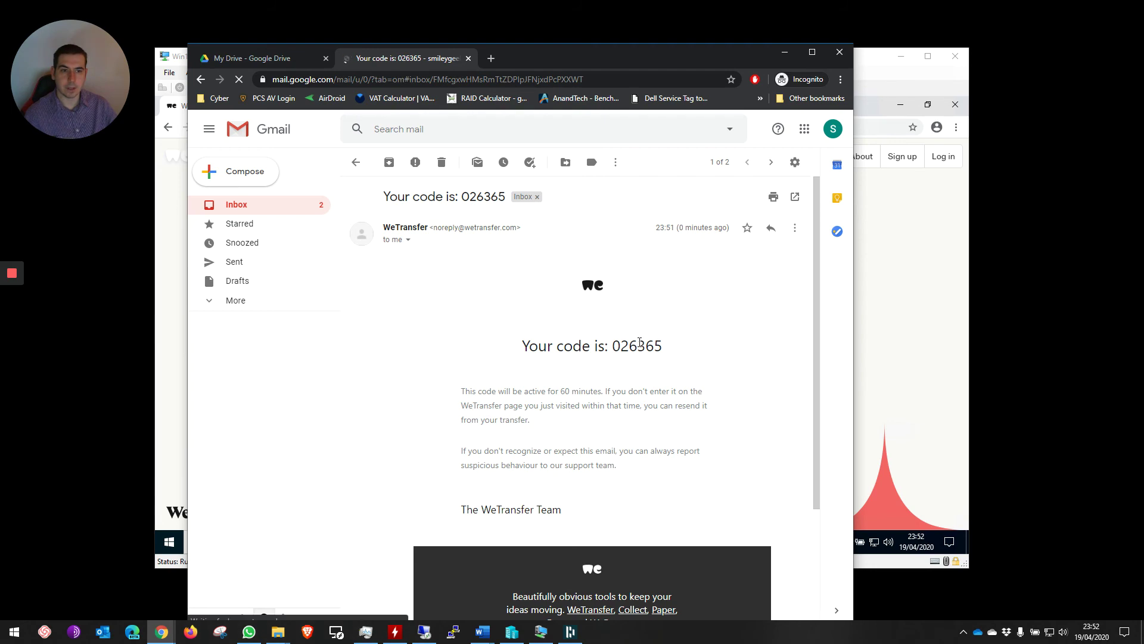
{"action": "double_click", "coordinate": [639, 345]}
{"action": "right_click", "coordinate": [625, 345]}
{"action": "left_click", "coordinate": [646, 354]}
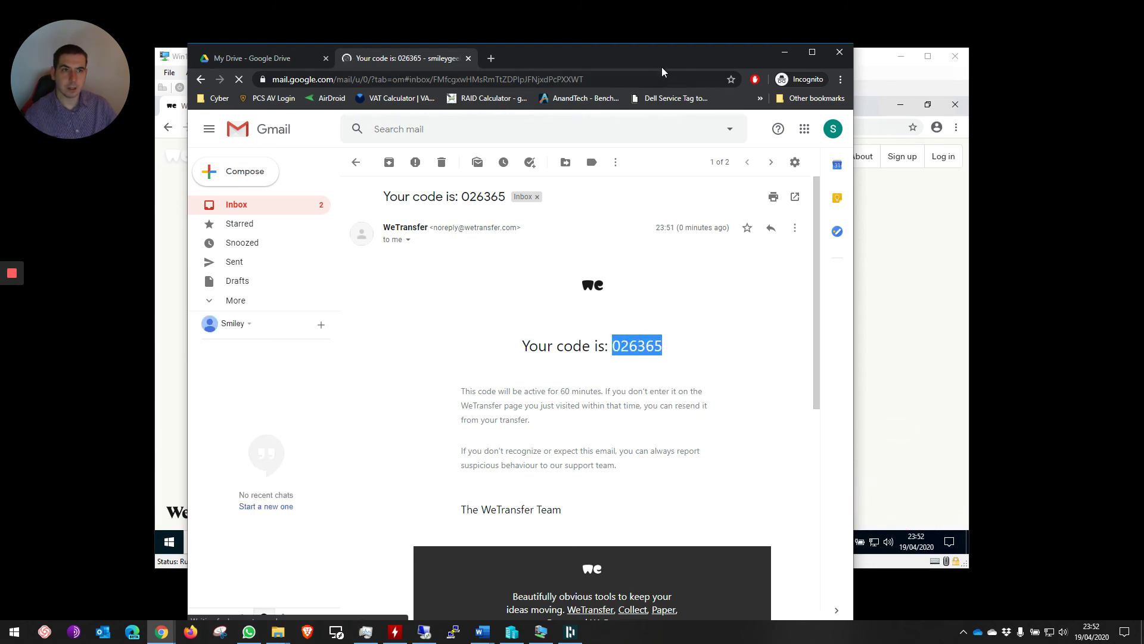
- Paste the code into WeTransfer's verification field and submit it
{"action": "left_click_drag", "start_coordinate": [662, 71], "coordinate": [844, 160]}
{"action": "left_click", "coordinate": [286, 380]}
{"action": "right_click", "coordinate": [296, 377]}
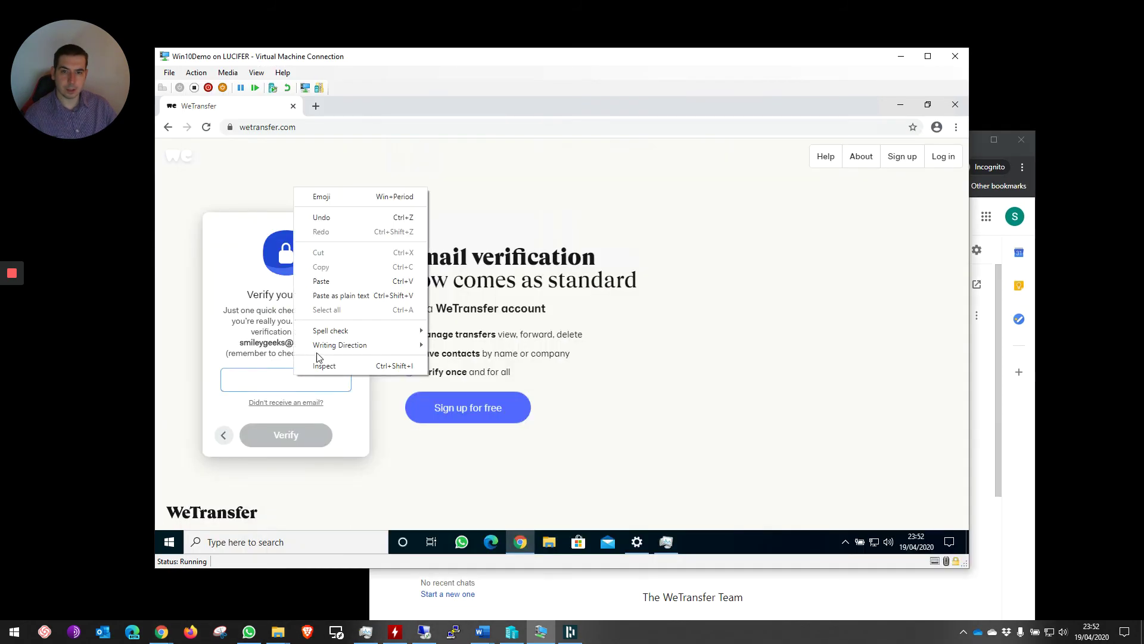
{"action": "left_click", "coordinate": [327, 280]}
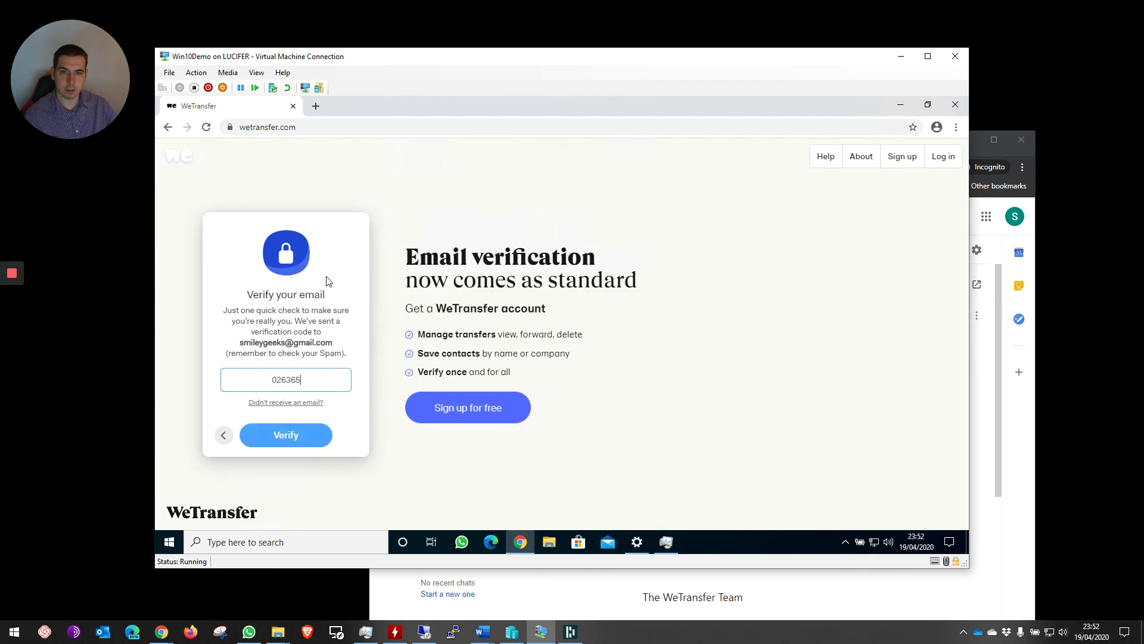
{"action": "left_click", "coordinate": [298, 434]}
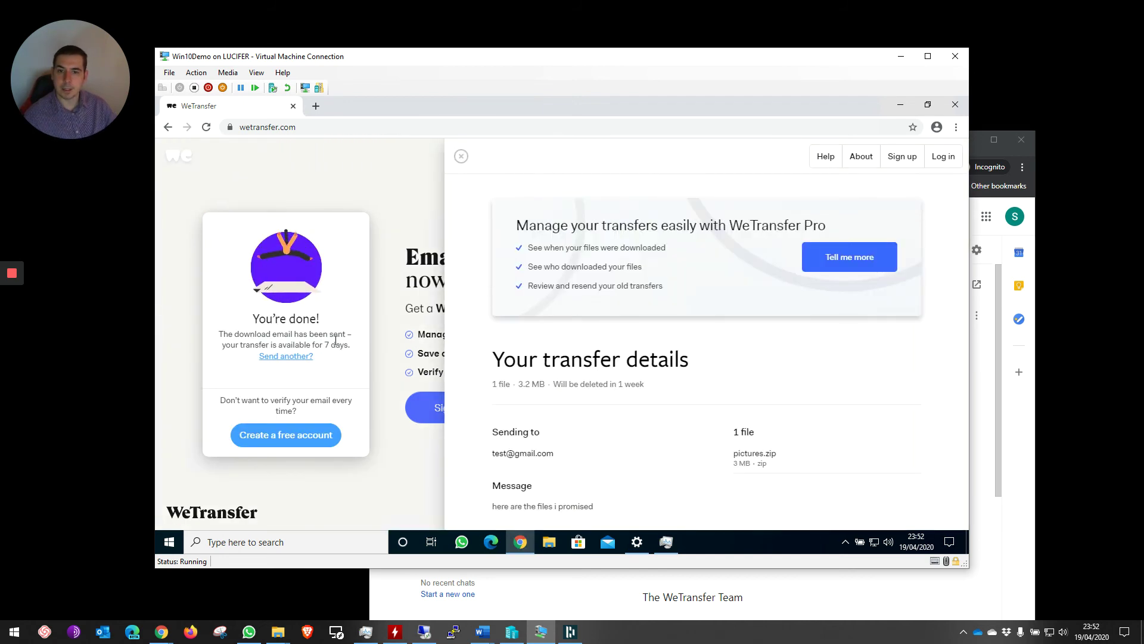
- Review the transfer details, including its 7-day expiry, then close the panel and the WeTransfer window
{"action": "left_click_drag", "start_coordinate": [277, 344], "coordinate": [335, 346]}
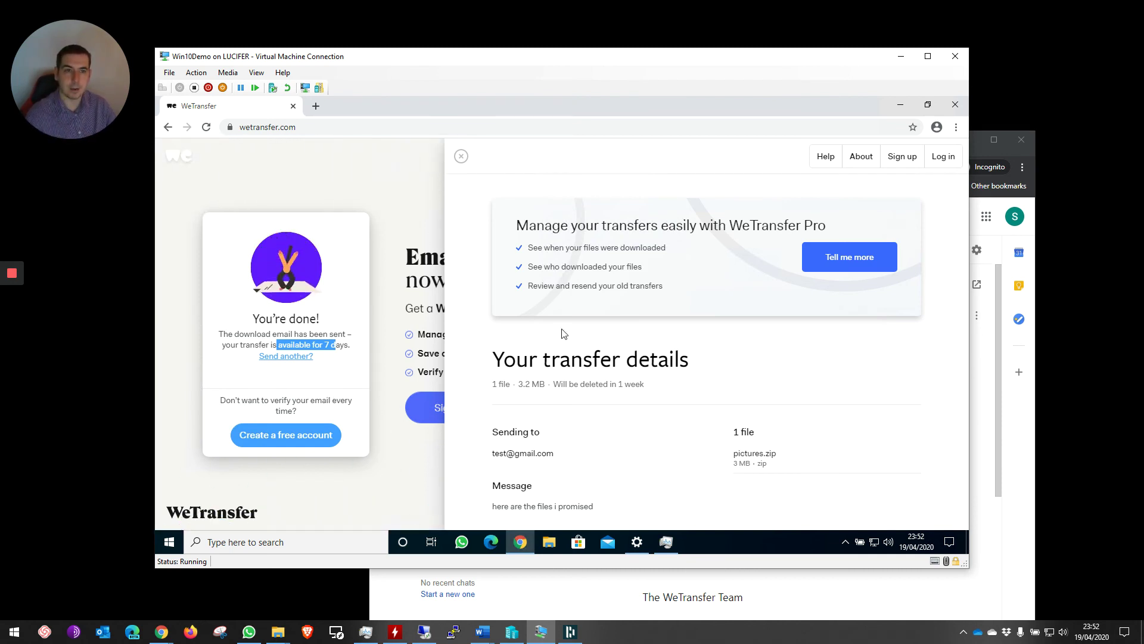
{"action": "scroll", "coordinate": [524, 404], "scroll_direction": "down", "scroll_amount": 1}
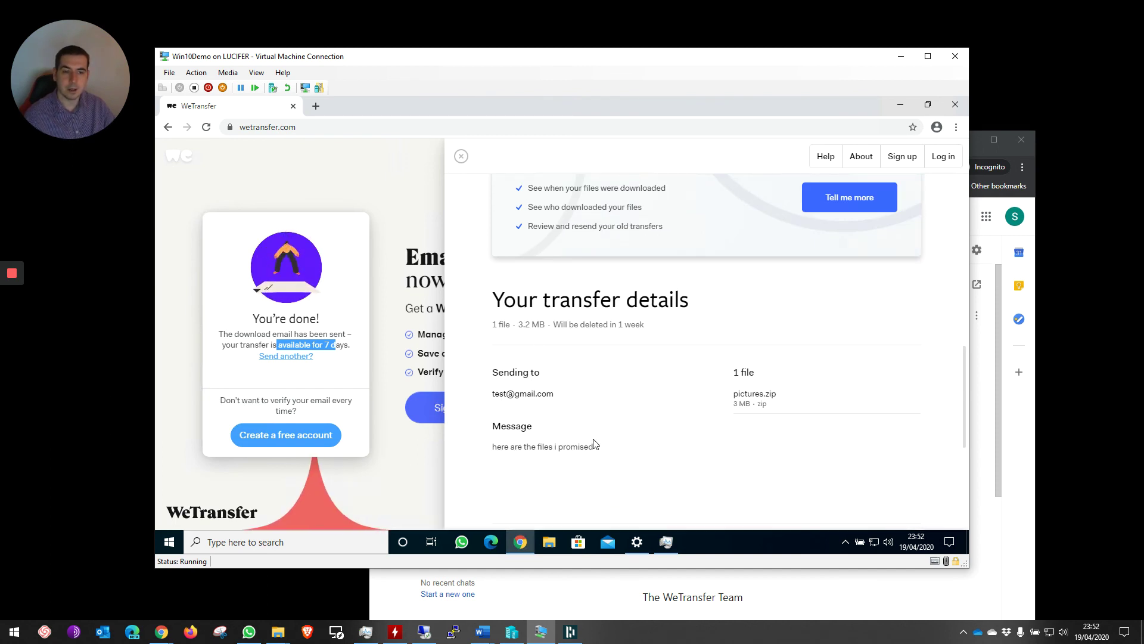
{"action": "scroll", "coordinate": [471, 179], "scroll_direction": "up", "scroll_amount": 1}
{"action": "left_click", "coordinate": [461, 156]}
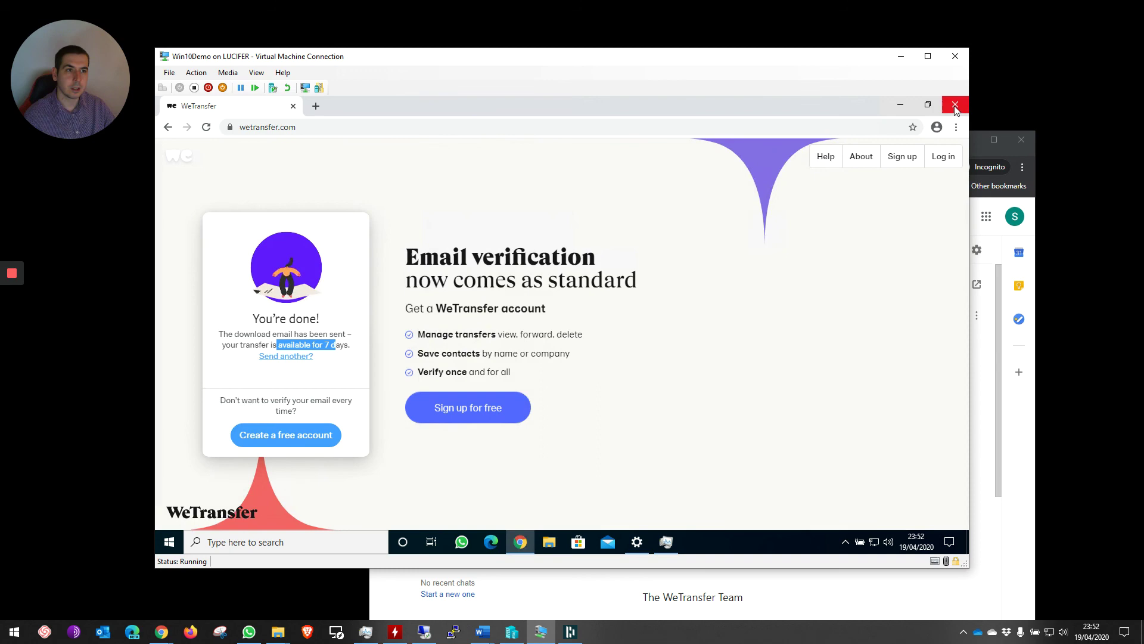
{"action": "key", "text": "ctrl+w"}
- Open the 'Your files were sent successfully' email in a maximized Gmail window
{"action": "left_click", "coordinate": [901, 57]}
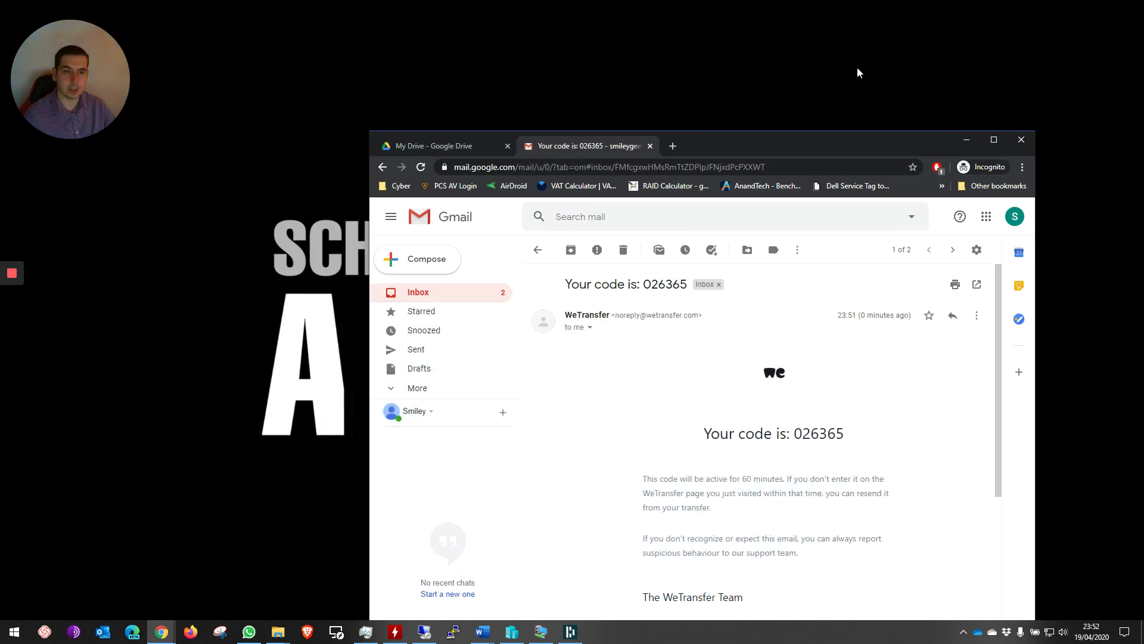
{"action": "left_click", "coordinate": [410, 294]}
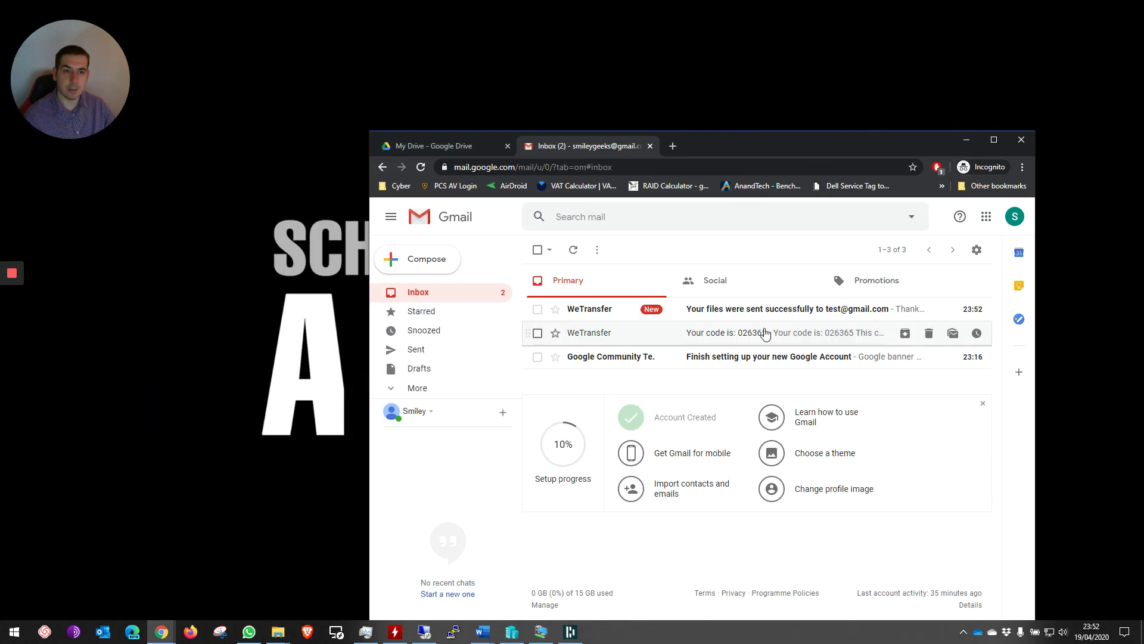
{"action": "left_click", "coordinate": [721, 317]}
{"action": "double_click", "coordinate": [746, 147]}
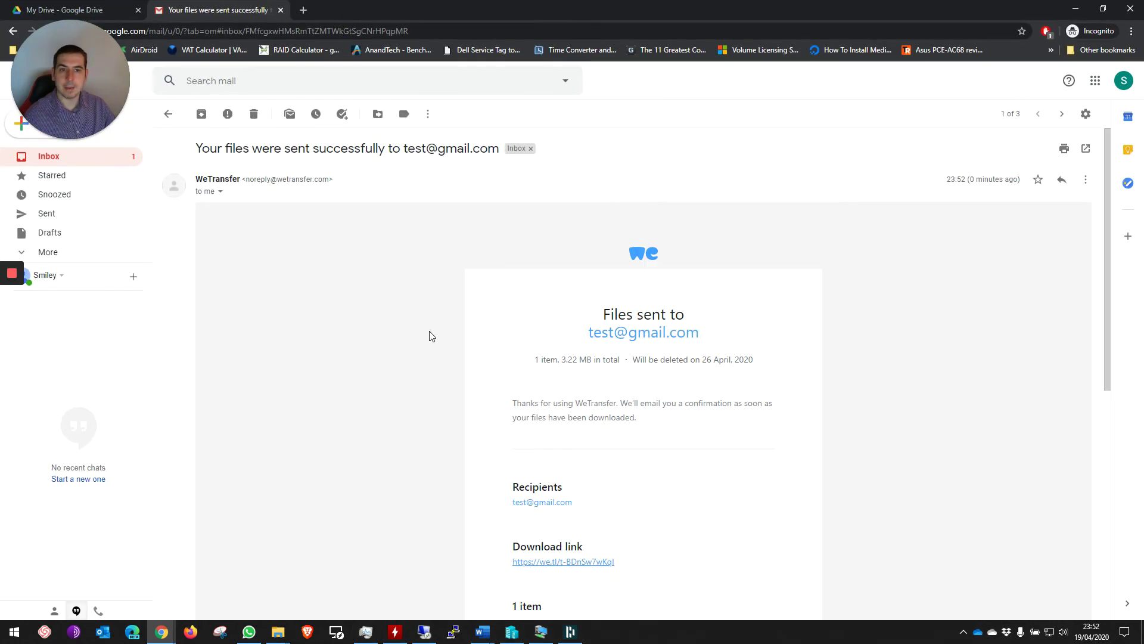
- Review the confirmation's recipient, the 3.22 MB size and deletion date, and the message
{"action": "left_click_drag", "start_coordinate": [587, 332], "coordinate": [715, 332]}
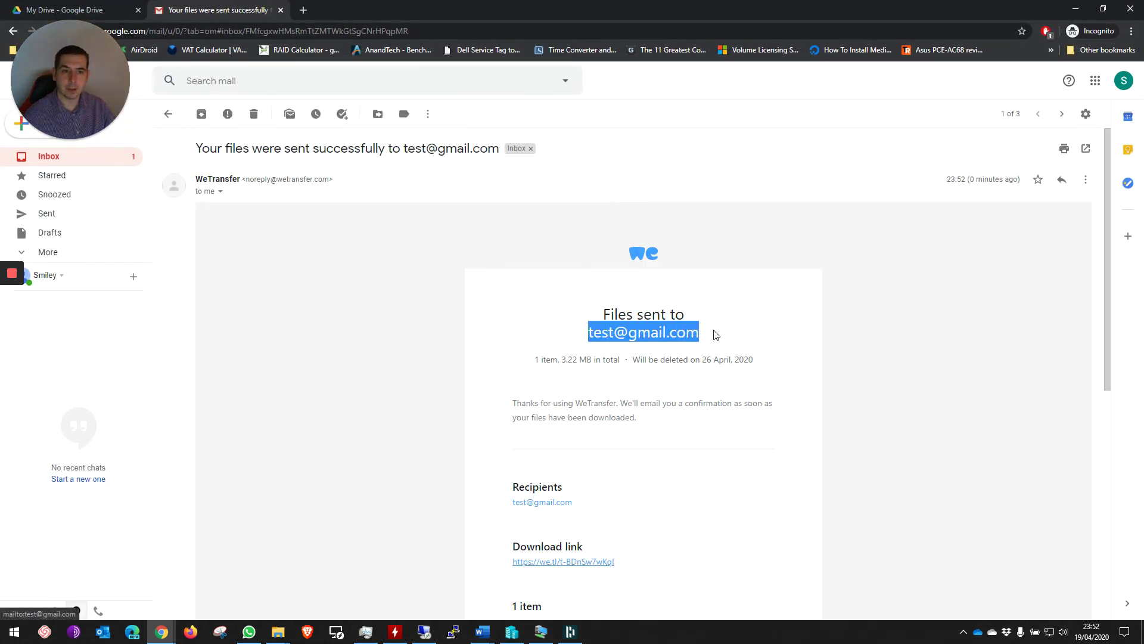
{"action": "left_click_drag", "start_coordinate": [533, 365], "coordinate": [757, 363]}
{"action": "left_click", "coordinate": [692, 373]}
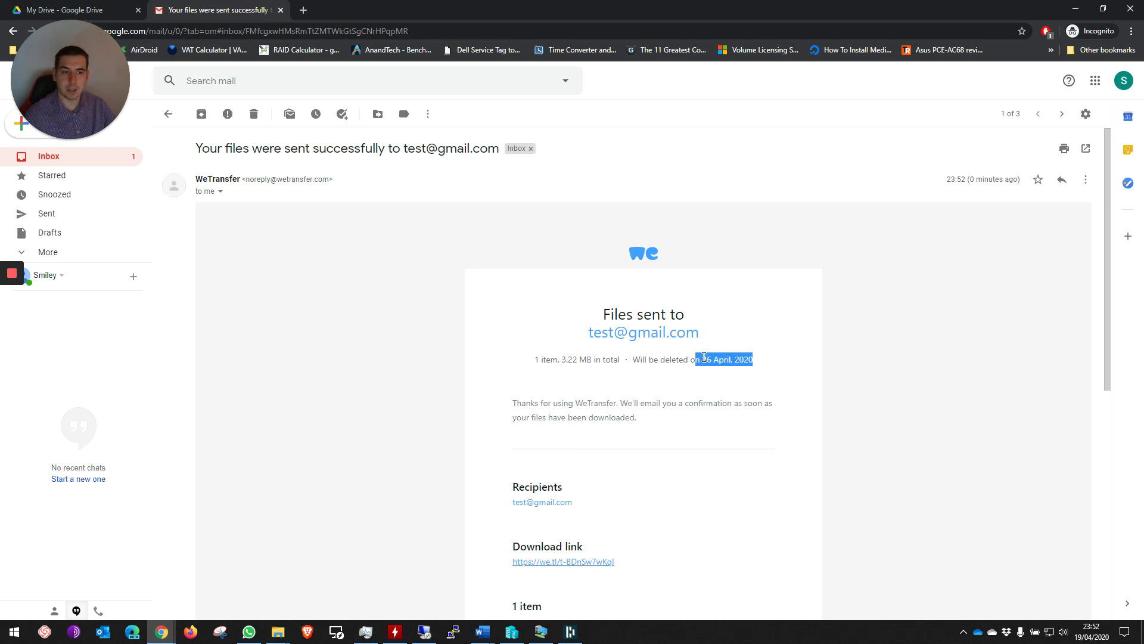
{"action": "scroll", "coordinate": [718, 387], "scroll_direction": "down", "scroll_amount": 3}
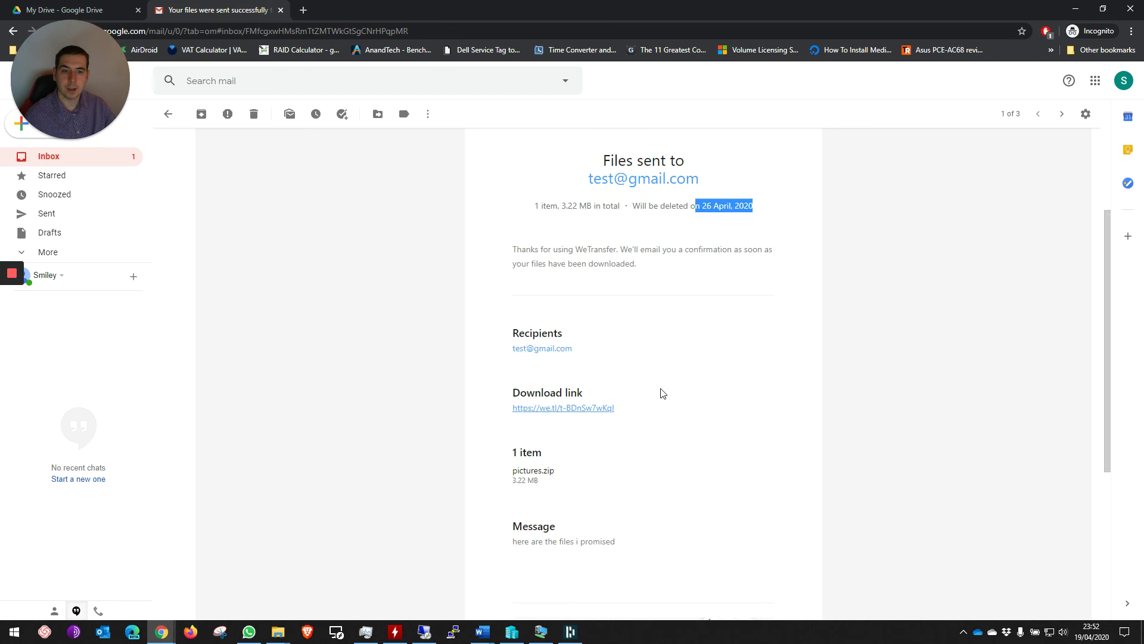